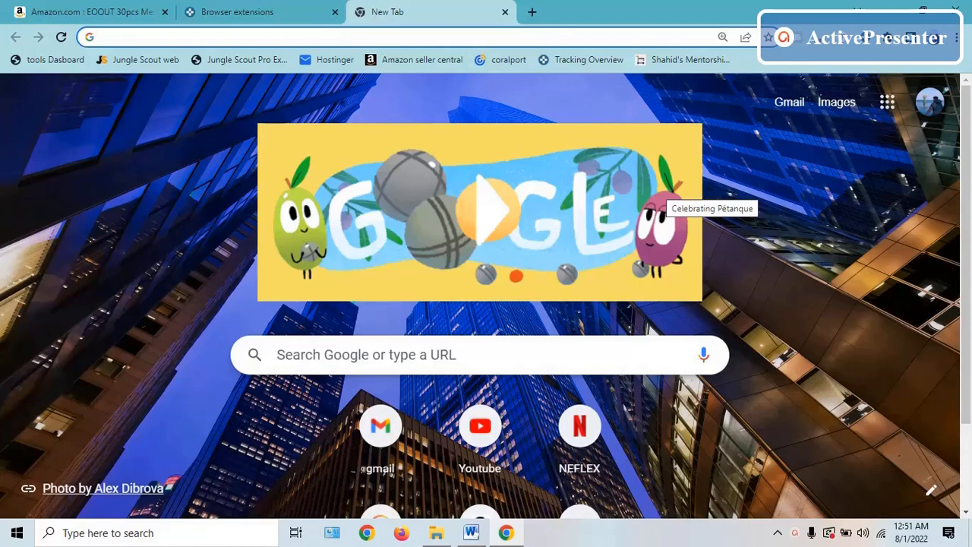
- Switch to the Keepa page and open the Product Finder among its data tools
{"action": "left_click", "coordinate": [285, 9]}
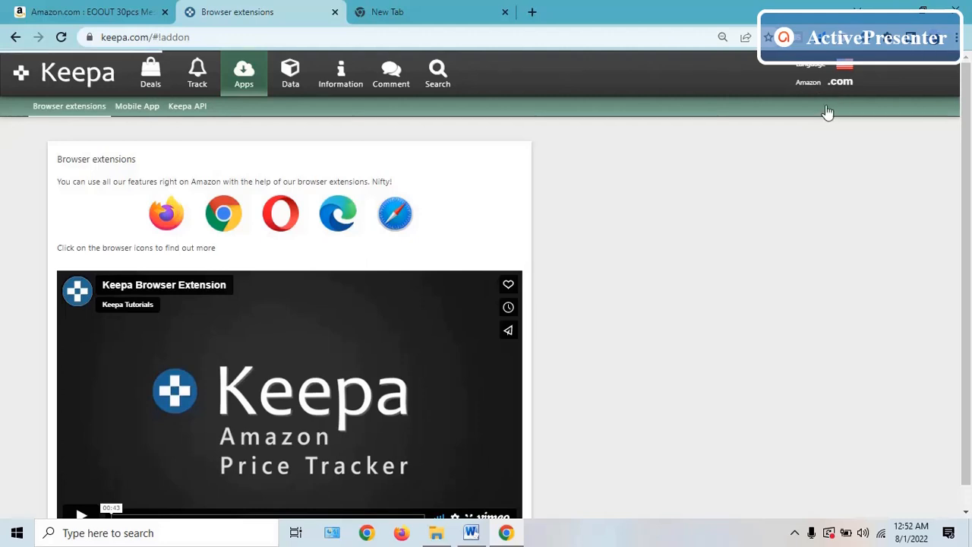
{"action": "left_click", "coordinate": [845, 87]}
{"action": "left_click", "coordinate": [284, 90]}
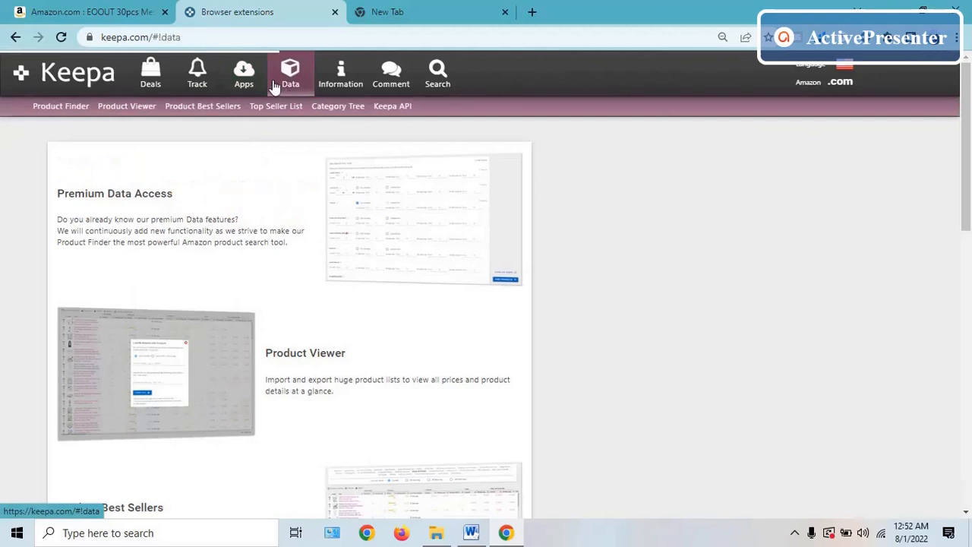
{"action": "left_click", "coordinate": [67, 114]}
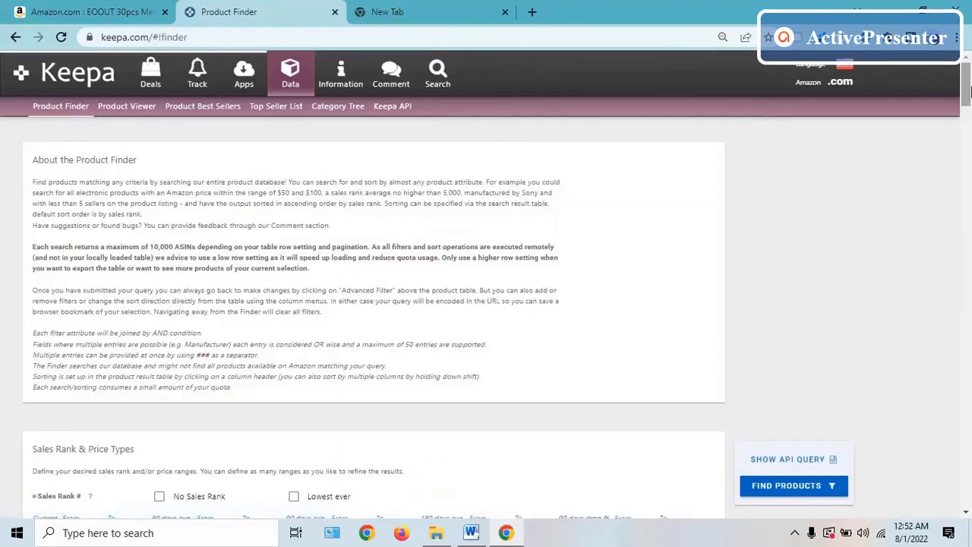
- Set the 90-day average sales rank range from 10000 to 40000
{"action": "scroll", "coordinate": [966, 106], "scroll_direction": "down", "scroll_amount": 2}
{"action": "left_click_drag", "start_coordinate": [967, 107], "coordinate": [969, 122]}
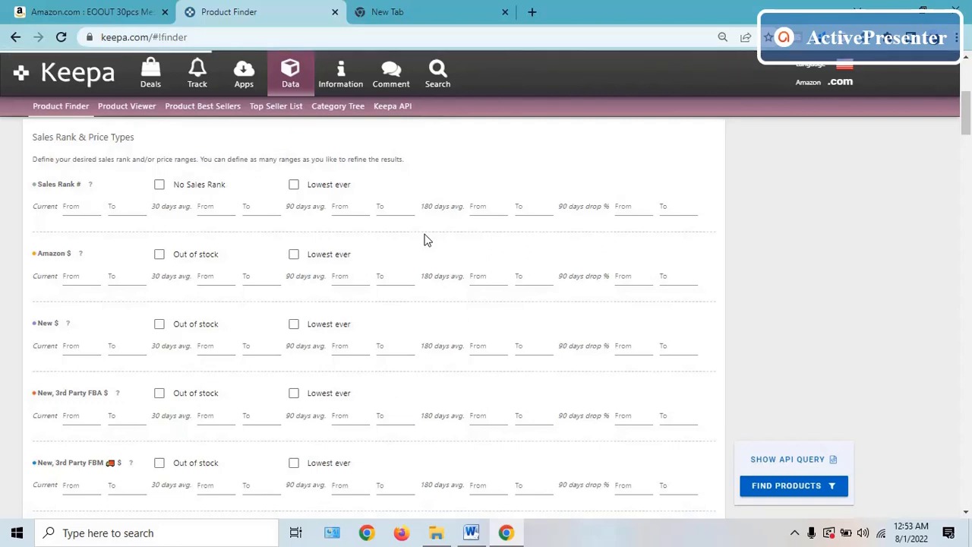
{"action": "left_click", "coordinate": [346, 212]}
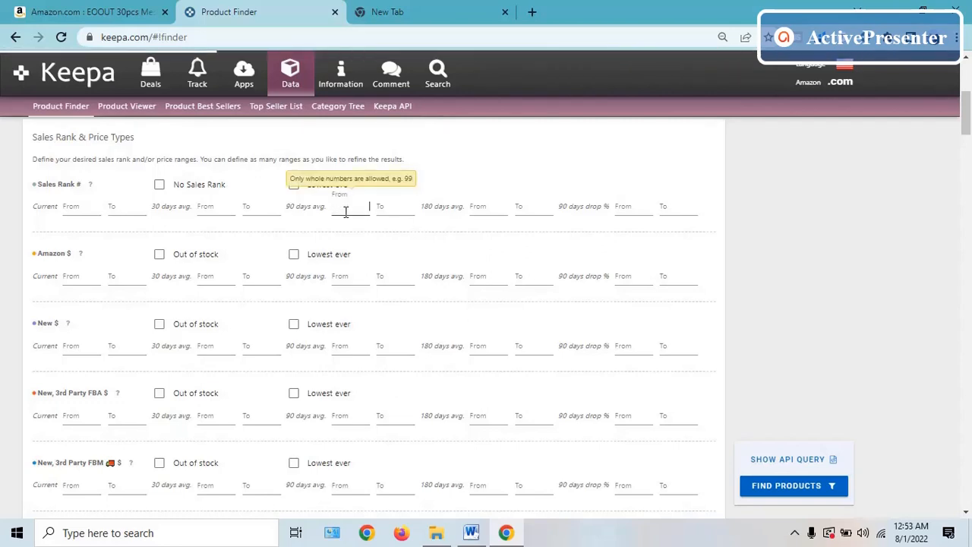
{"action": "type", "text": "10000"}
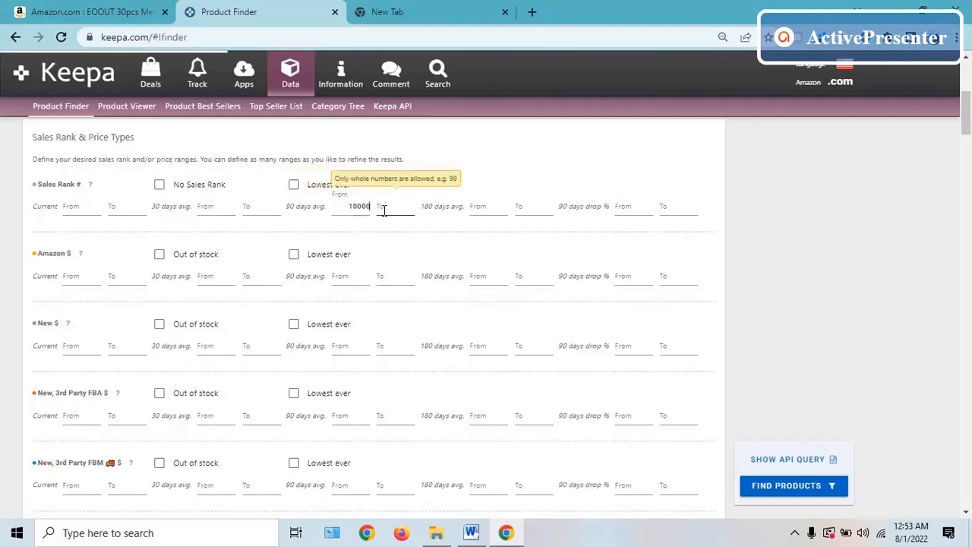
{"action": "left_click", "coordinate": [384, 211]}
{"action": "type", "text": "40000"}
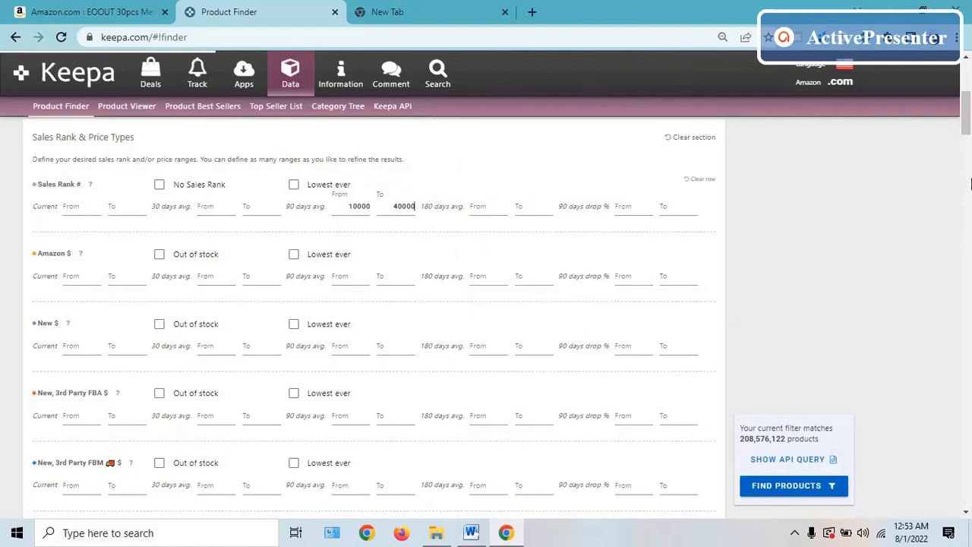
- Filter for products out of stock at Amazon and set the current New price range from 10 to 50 dollars
{"action": "left_click_drag", "start_coordinate": [966, 131], "coordinate": [968, 141]}
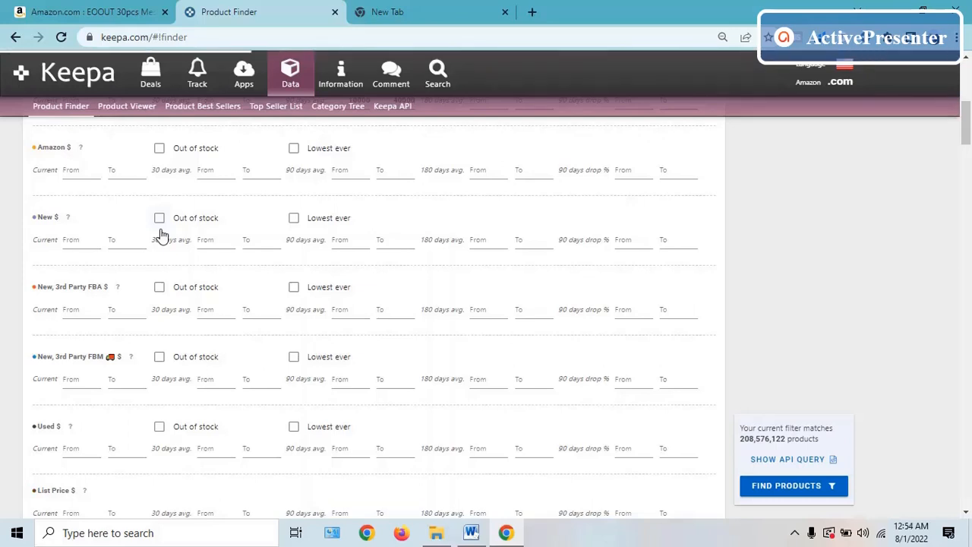
{"action": "left_click", "coordinate": [159, 149]}
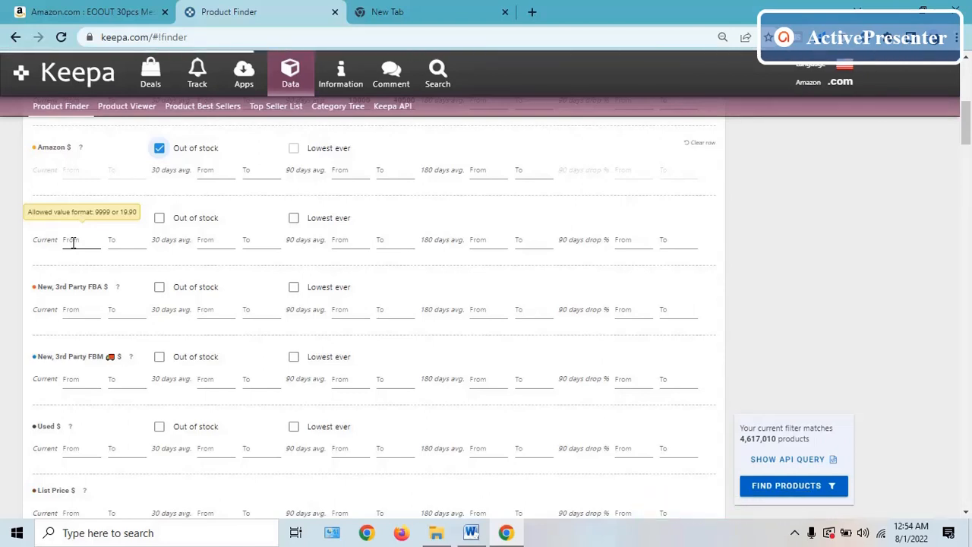
{"action": "type", "text": "10"}
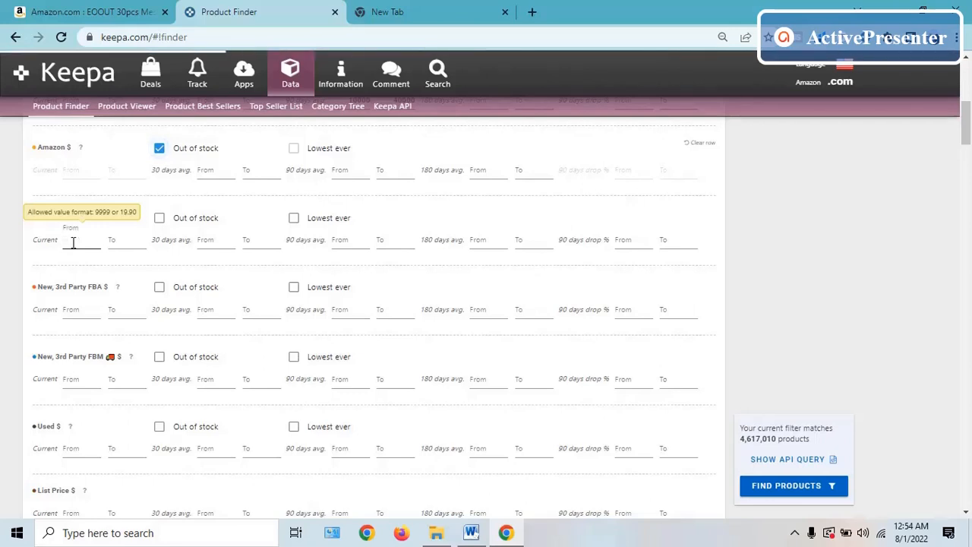
{"action": "left_click", "coordinate": [114, 241]}
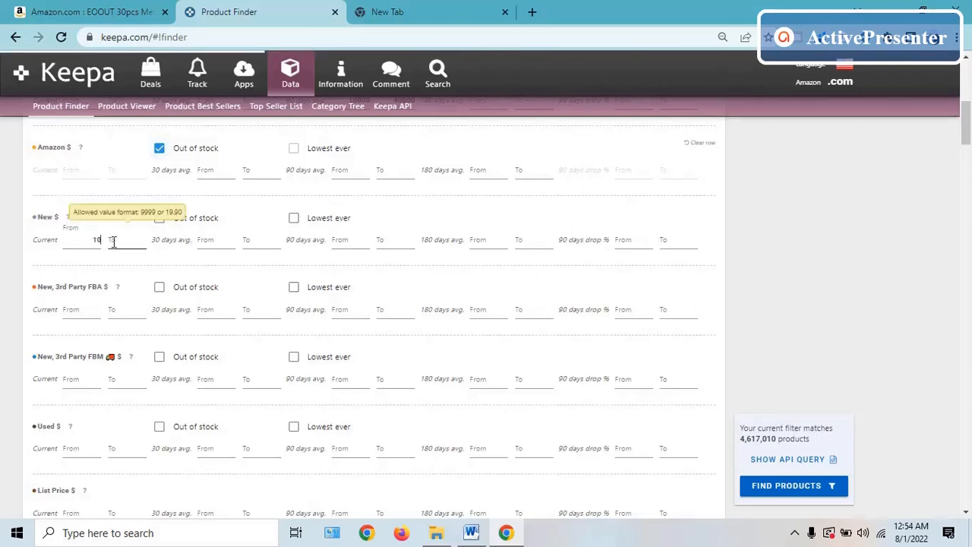
{"action": "type", "text": "50"}
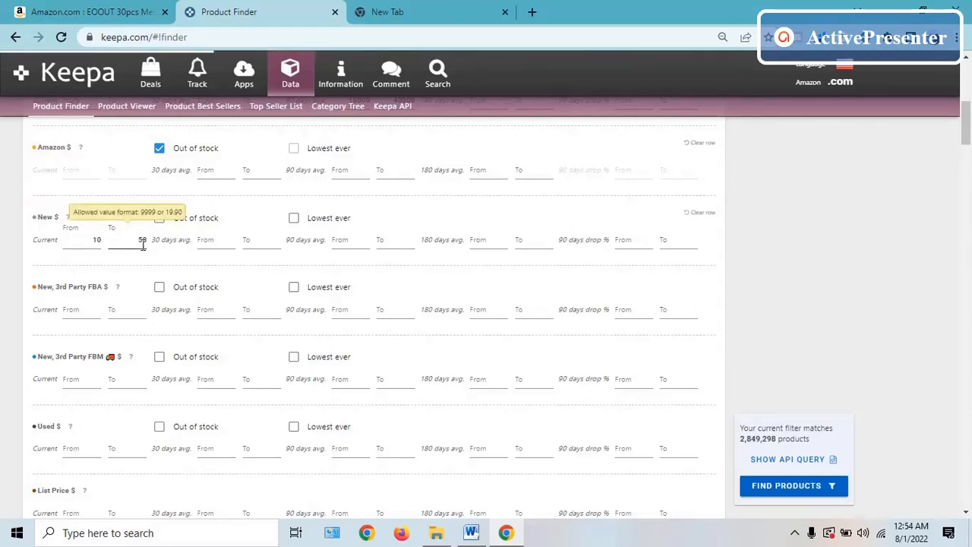
{"action": "left_click", "coordinate": [102, 243]}
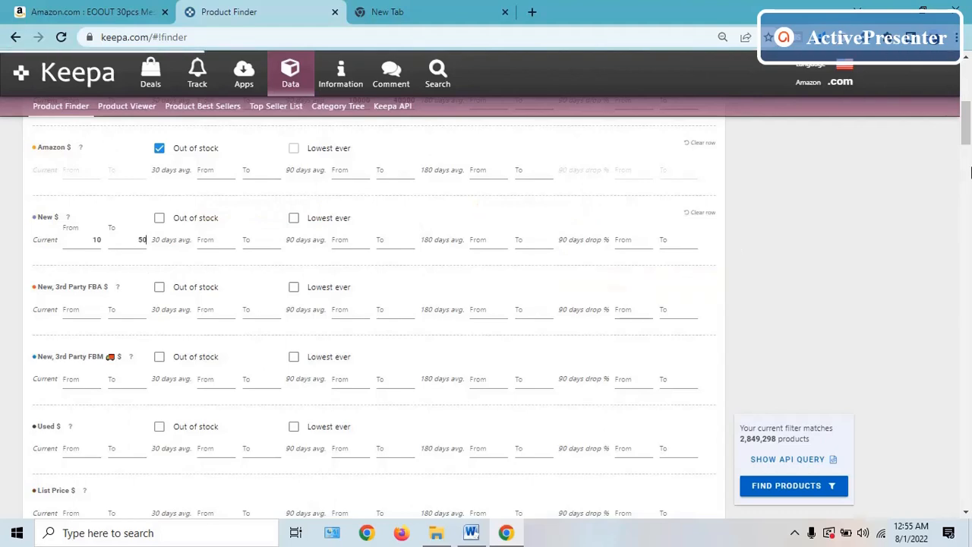
- Review the root category choices under Title, Brand and more, keeping All root categories selected
{"action": "scroll", "coordinate": [968, 134], "scroll_direction": "down", "scroll_amount": 1}
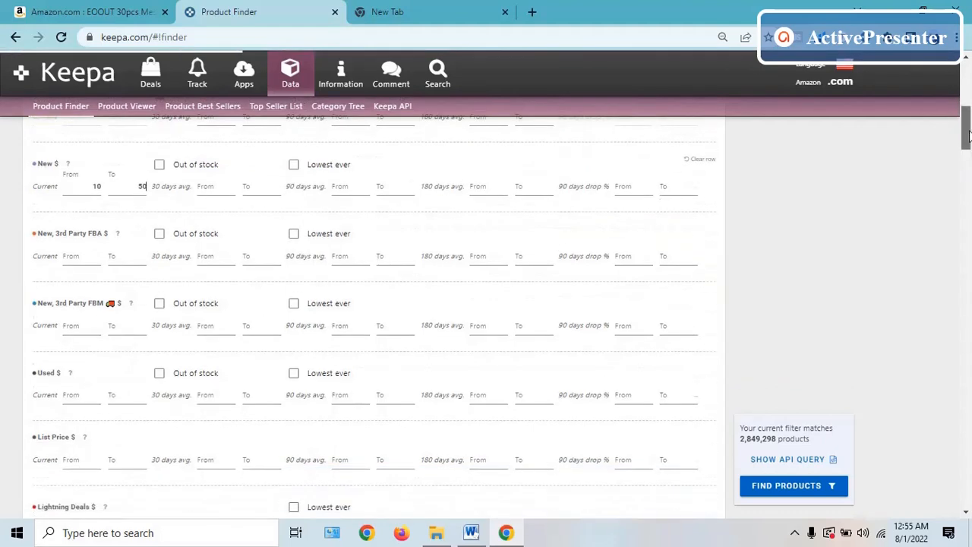
{"action": "left_click_drag", "start_coordinate": [969, 135], "coordinate": [969, 262]}
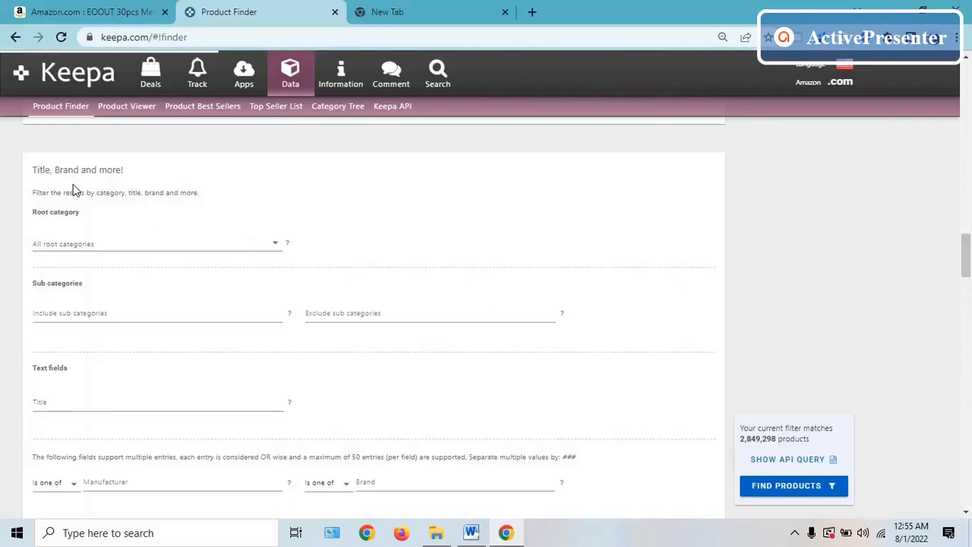
{"action": "left_click", "coordinate": [275, 249]}
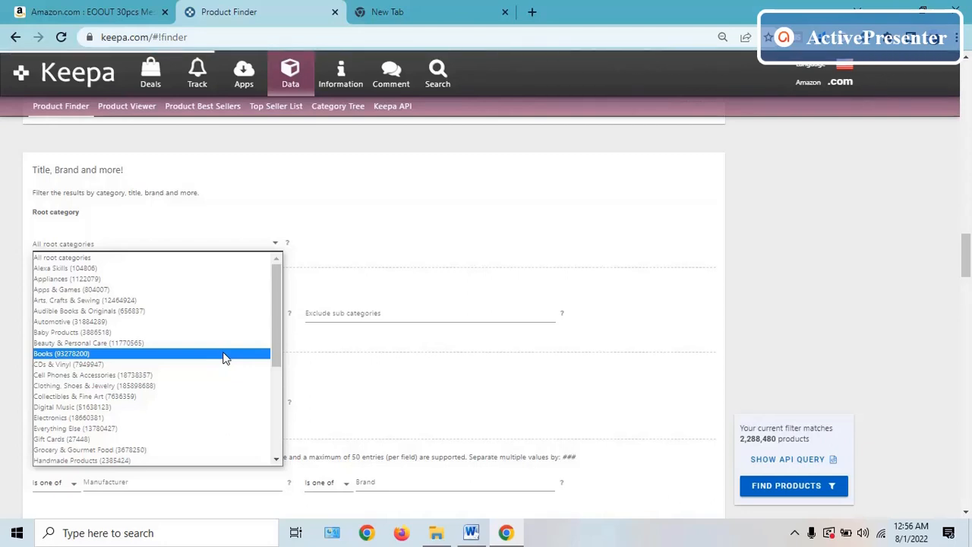
{"action": "left_click", "coordinate": [225, 259]}
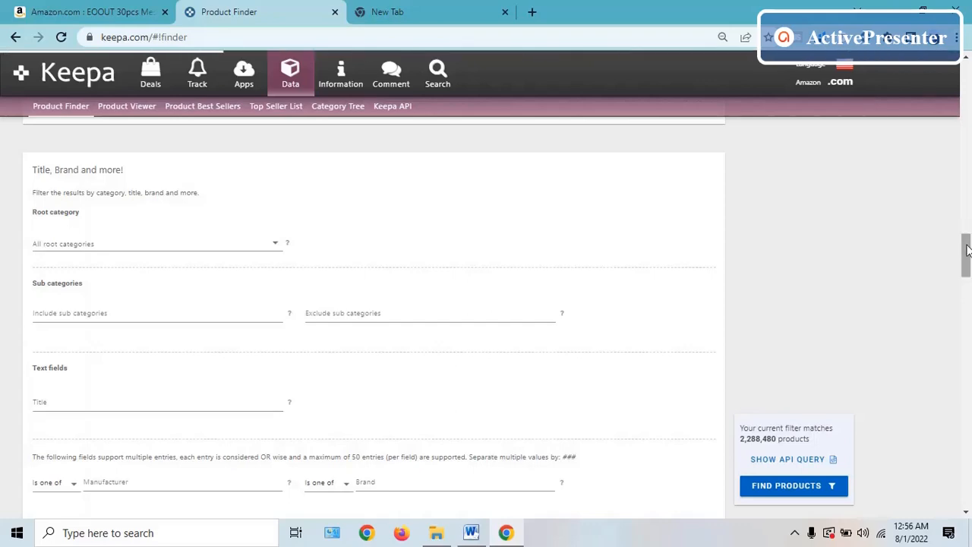
- Set the current New Offer Count range from 5 to 15
{"action": "left_click_drag", "start_coordinate": [967, 250], "coordinate": [969, 307]}
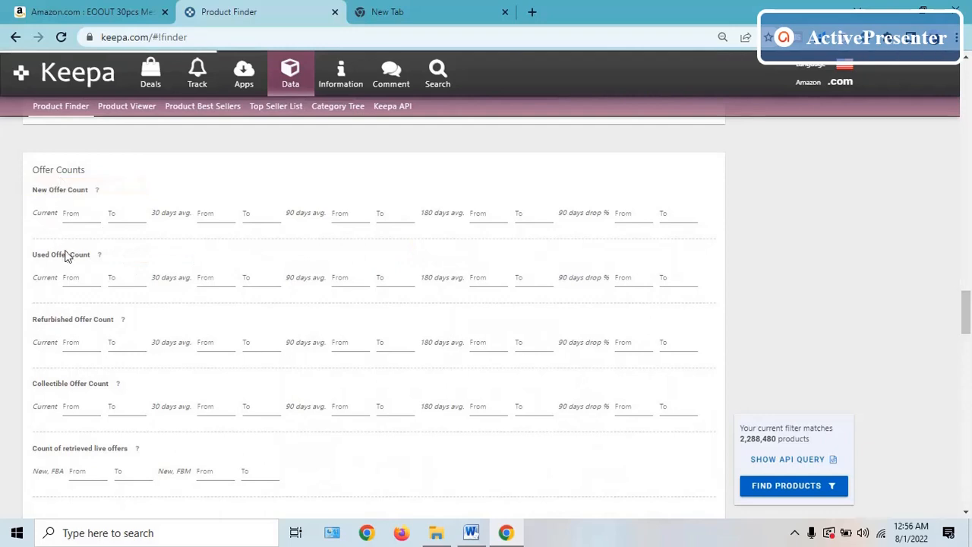
{"action": "left_click", "coordinate": [80, 214]}
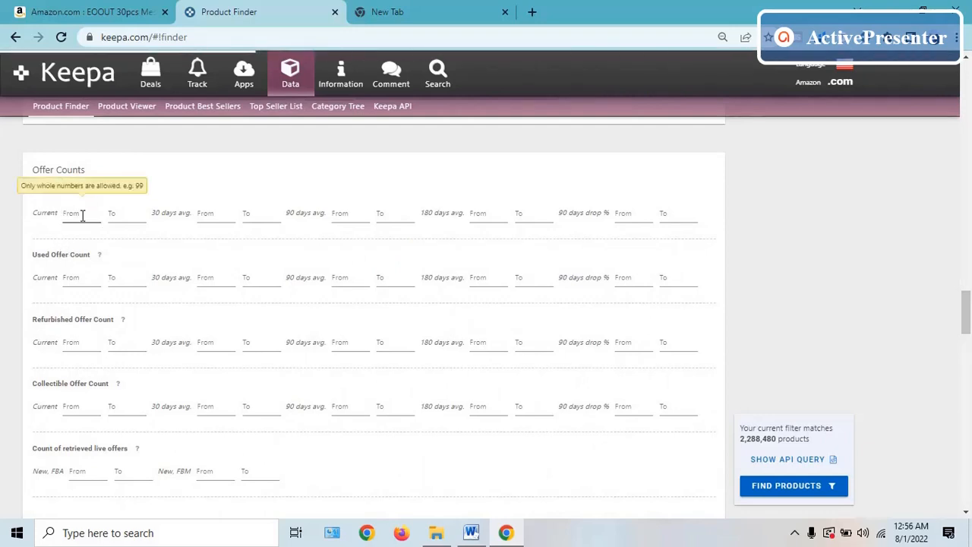
{"action": "left_click", "coordinate": [72, 275]}
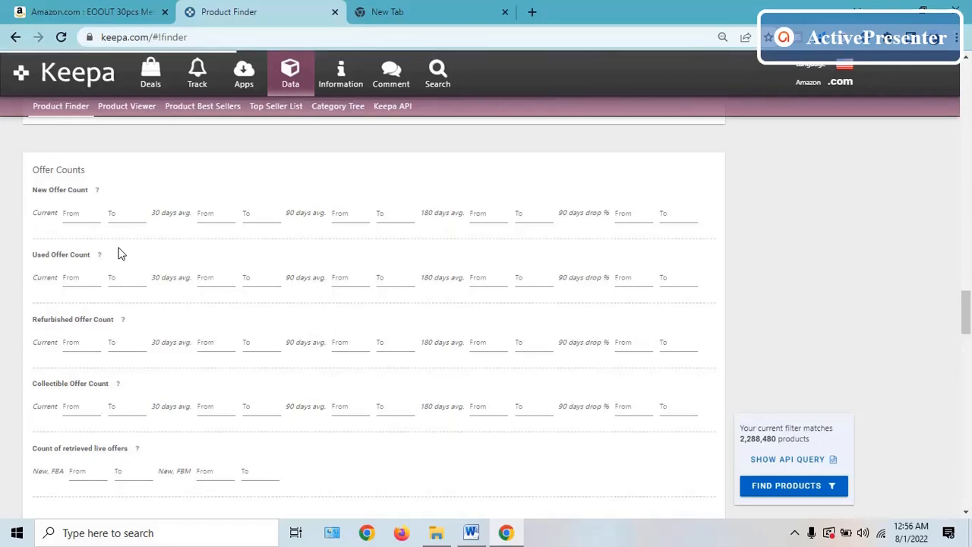
{"action": "left_click", "coordinate": [82, 213]}
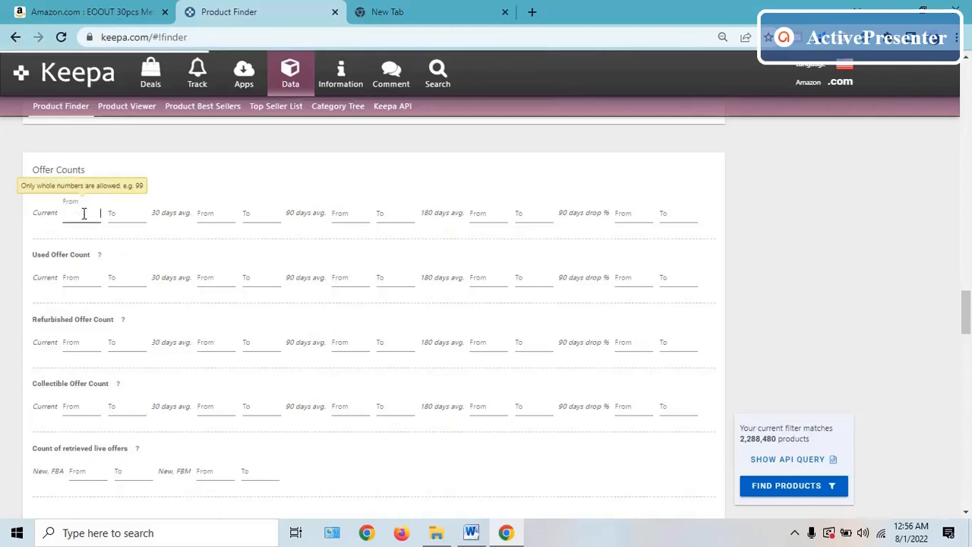
{"action": "type", "text": "5"}
{"action": "left_click", "coordinate": [137, 216]}
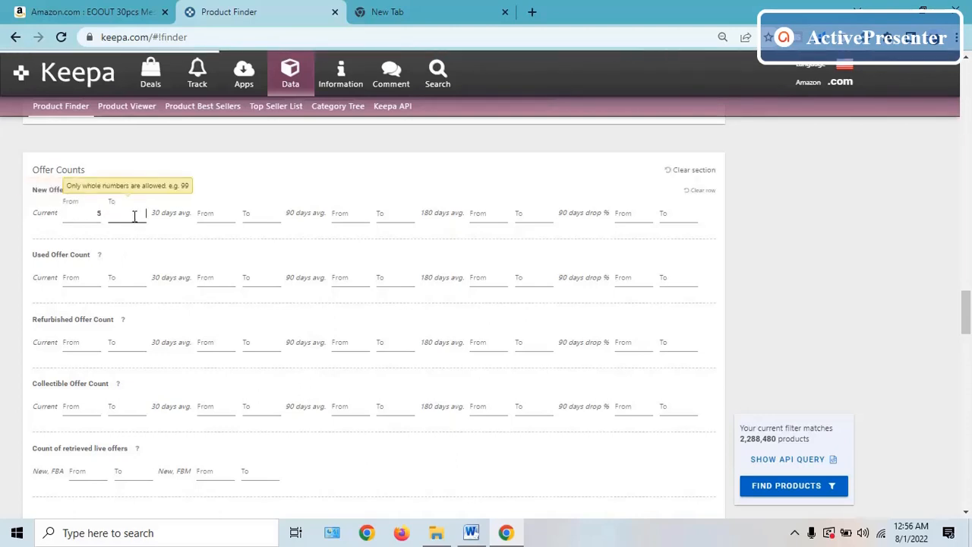
{"action": "type", "text": "15"}
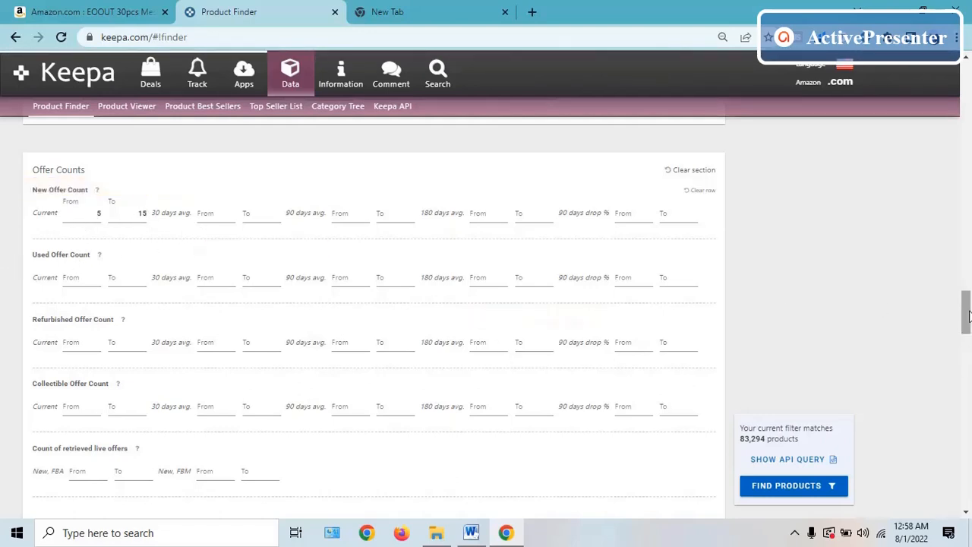
- Restrict the Buy Box Seller filter to 3rd Party
{"action": "left_click_drag", "start_coordinate": [968, 316], "coordinate": [967, 351]}
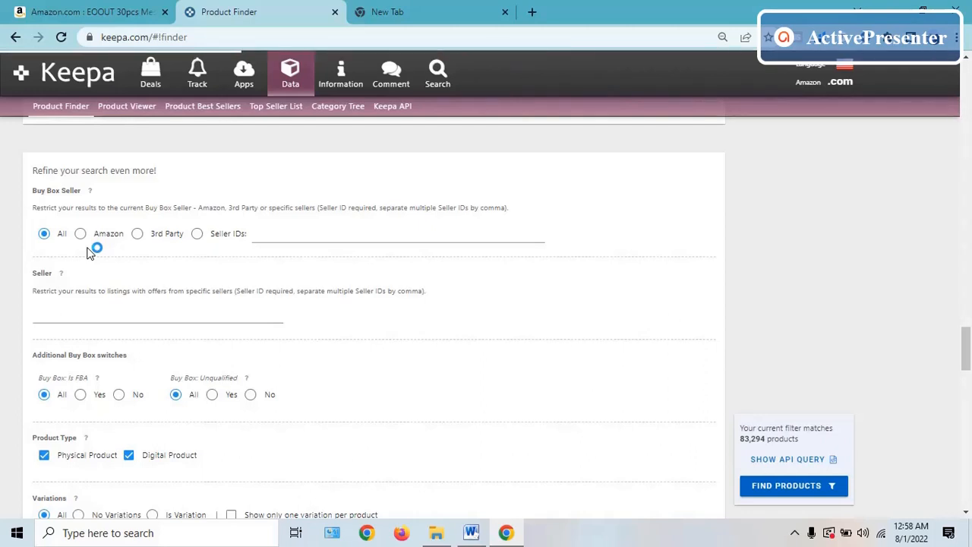
{"action": "left_click", "coordinate": [141, 236]}
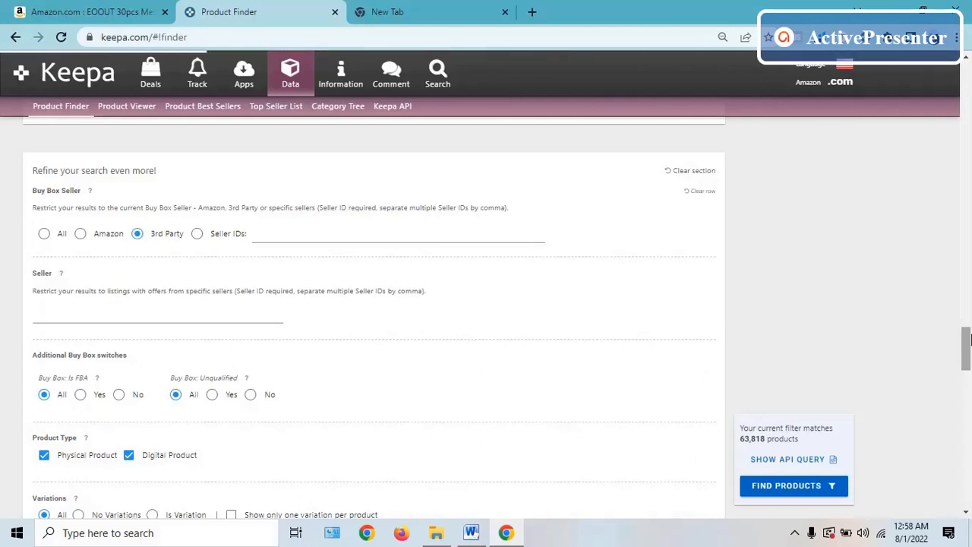
{"action": "left_click_drag", "start_coordinate": [966, 339], "coordinate": [968, 344]}
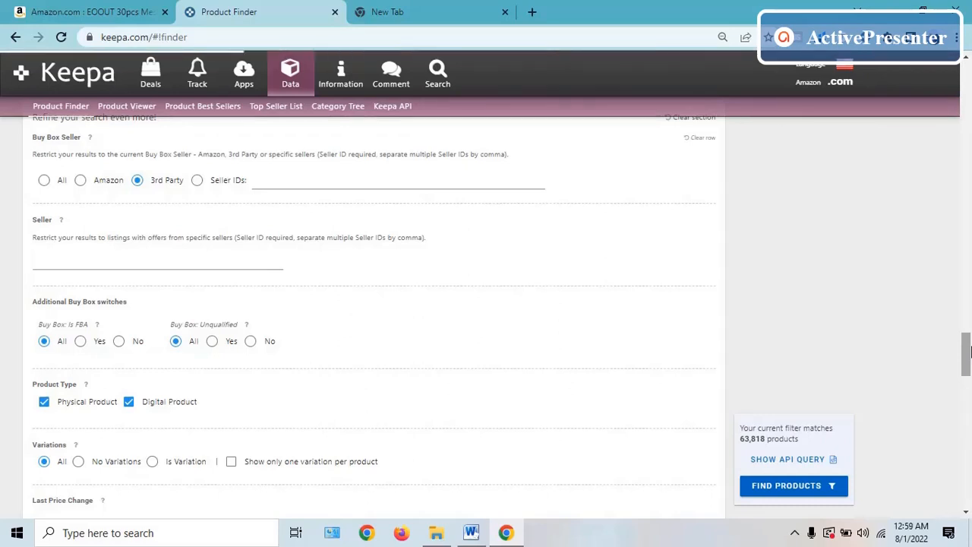
- Limit the product type to physical products by excluding digital ones, and set Variations to No Variations
{"action": "left_click_drag", "start_coordinate": [968, 351], "coordinate": [969, 371]}
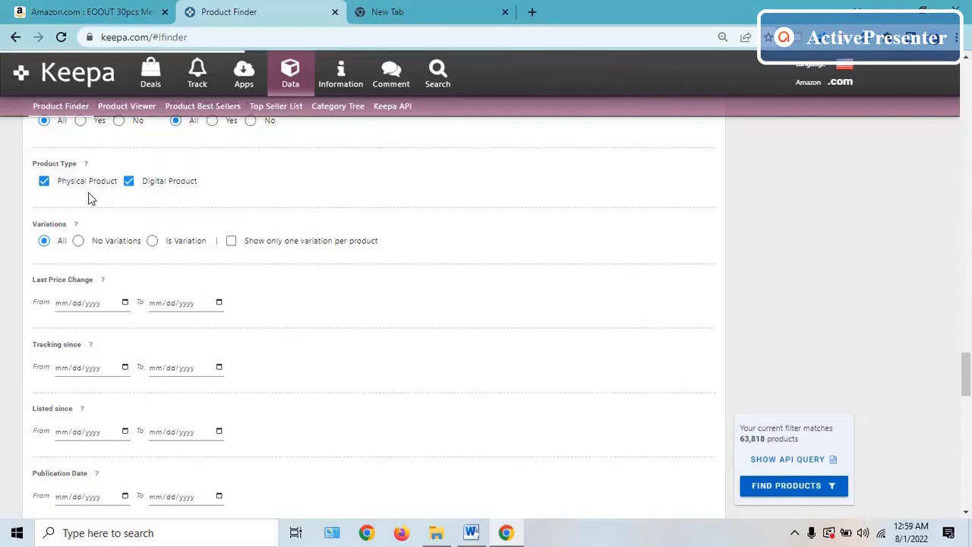
{"action": "left_click", "coordinate": [44, 182]}
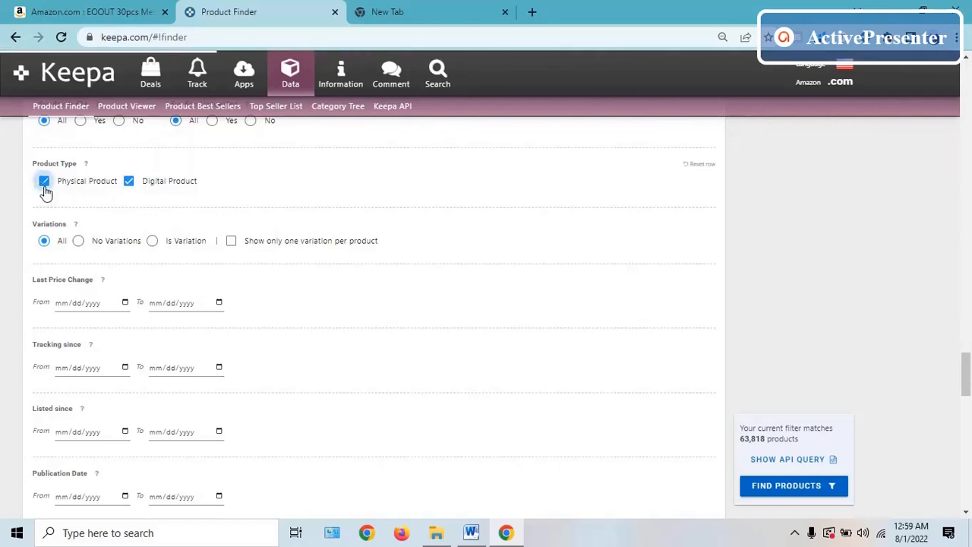
{"action": "left_click", "coordinate": [44, 183]}
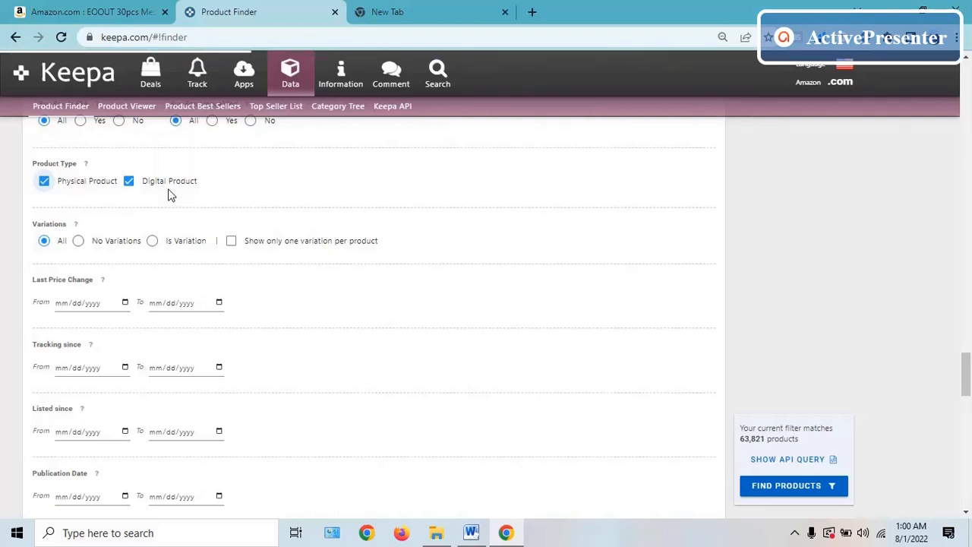
{"action": "left_click", "coordinate": [130, 184]}
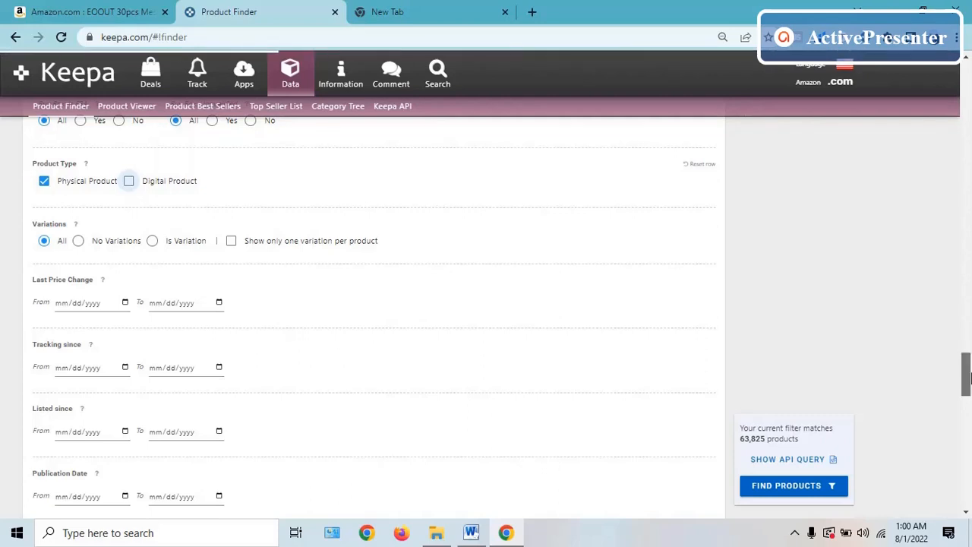
{"action": "left_click_drag", "start_coordinate": [967, 378], "coordinate": [967, 383]}
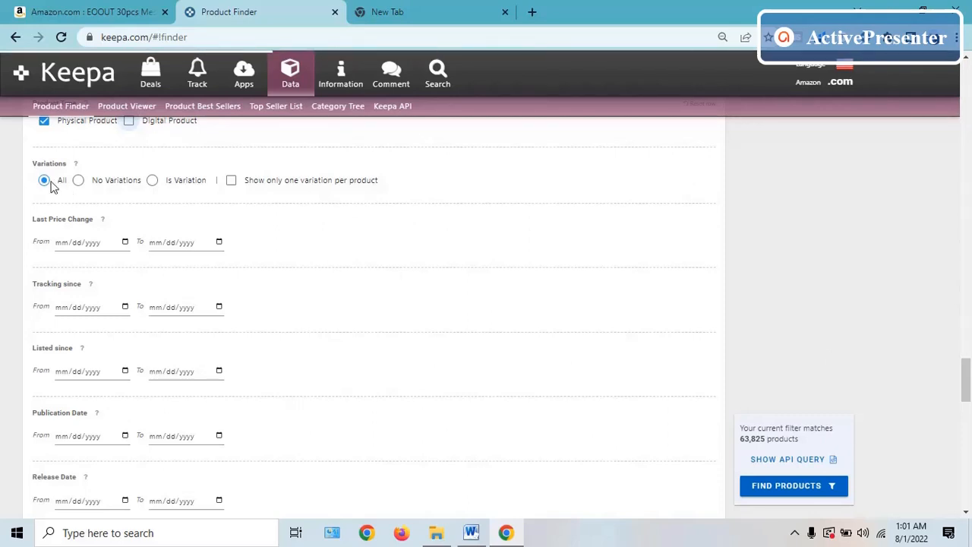
{"action": "left_click", "coordinate": [80, 184]}
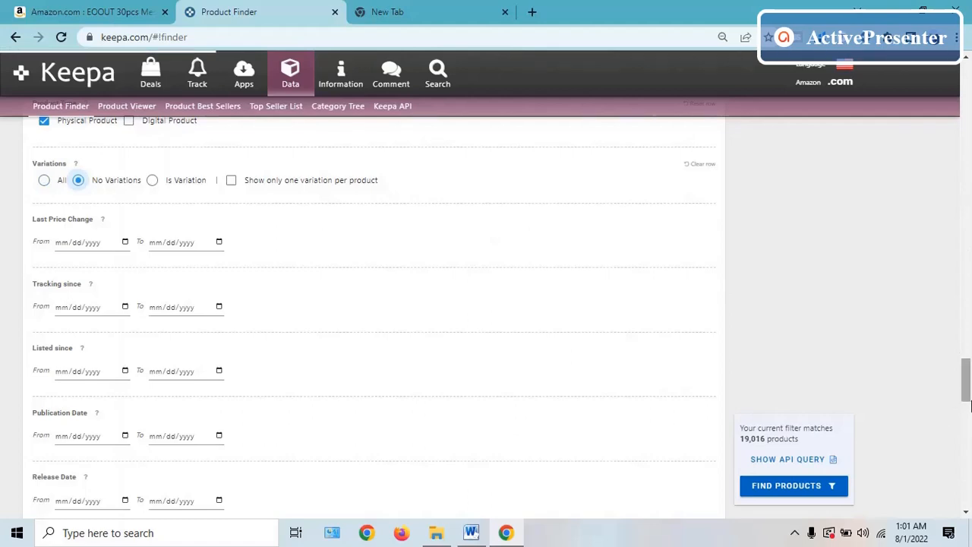
- Set the minimum rating to 4 and the minimum current review count to 50
{"action": "left_click_drag", "start_coordinate": [966, 406], "coordinate": [966, 442]}
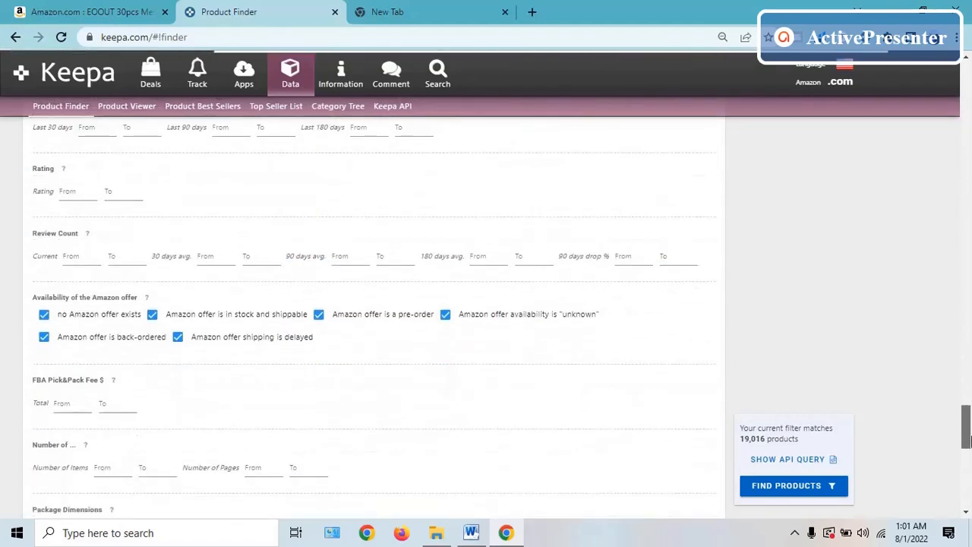
{"action": "left_click", "coordinate": [81, 193]}
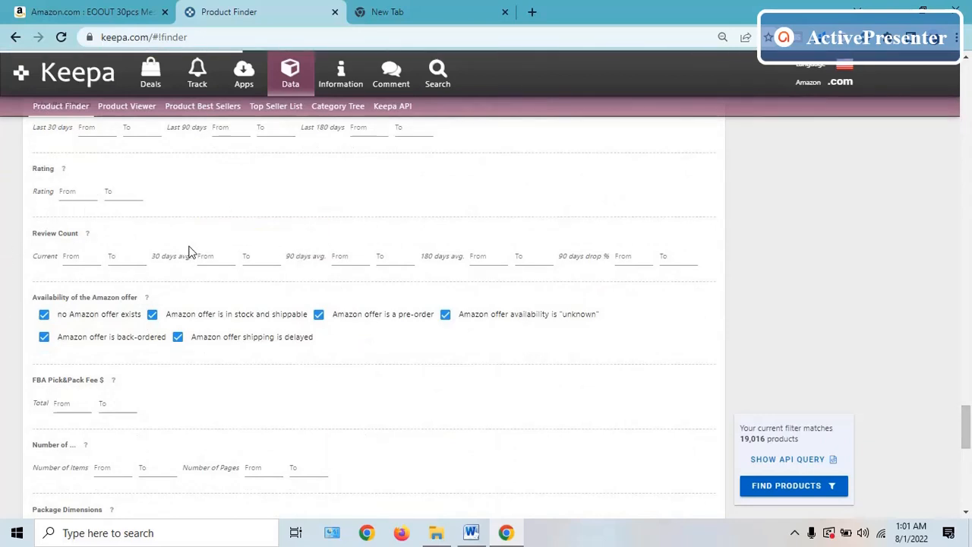
{"action": "left_click", "coordinate": [84, 192]}
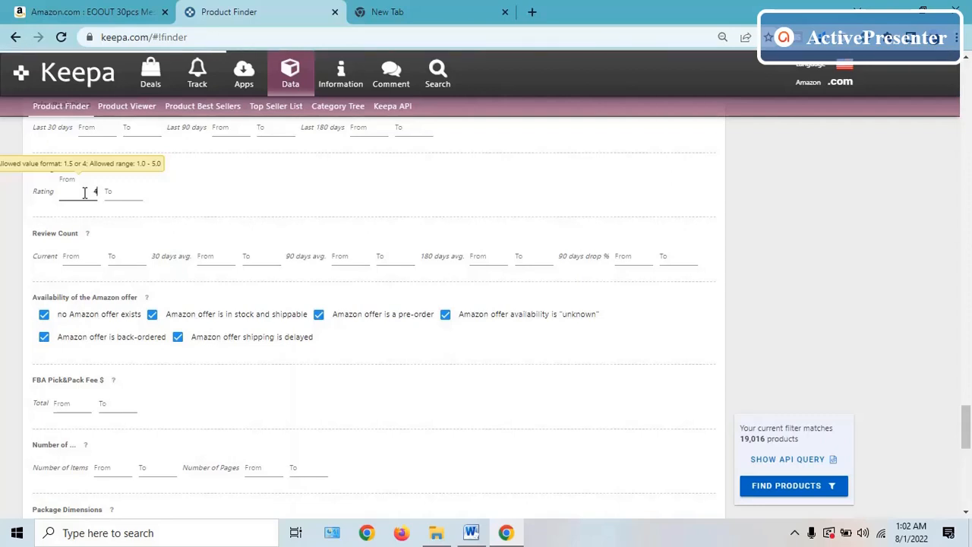
{"action": "left_click", "coordinate": [77, 257]}
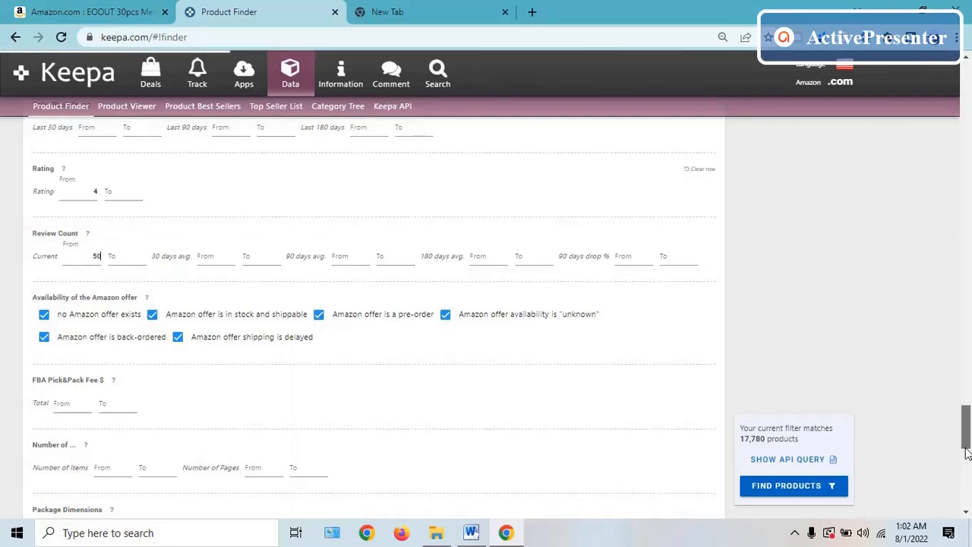
- Set the maximum item weight filter to 2267 g
{"action": "left_click_drag", "start_coordinate": [966, 454], "coordinate": [969, 486]}
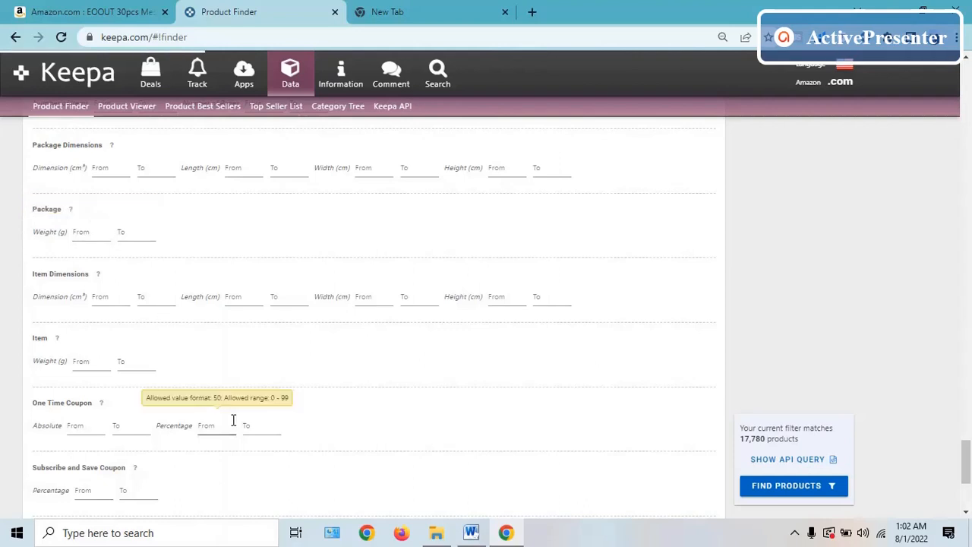
{"action": "left_click", "coordinate": [131, 362]}
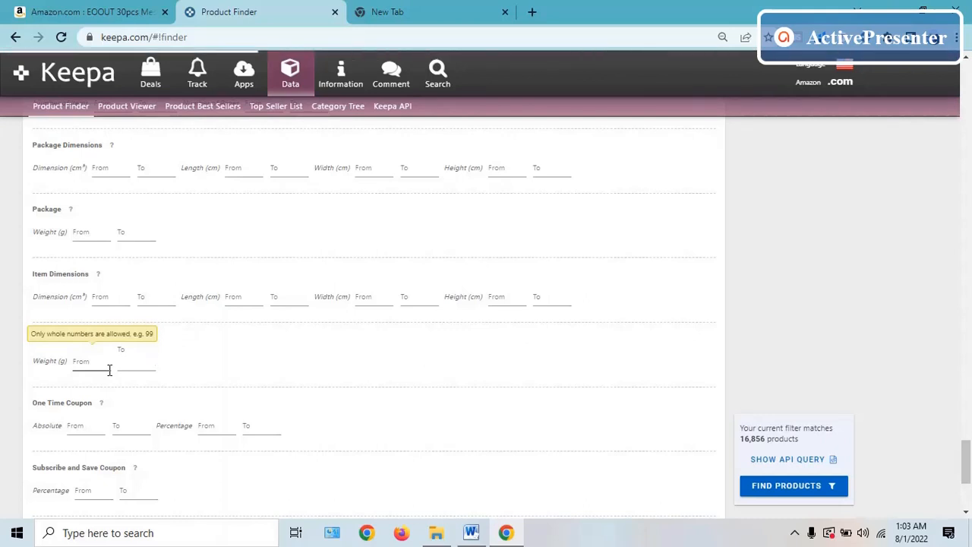
{"action": "type", "text": "67"}
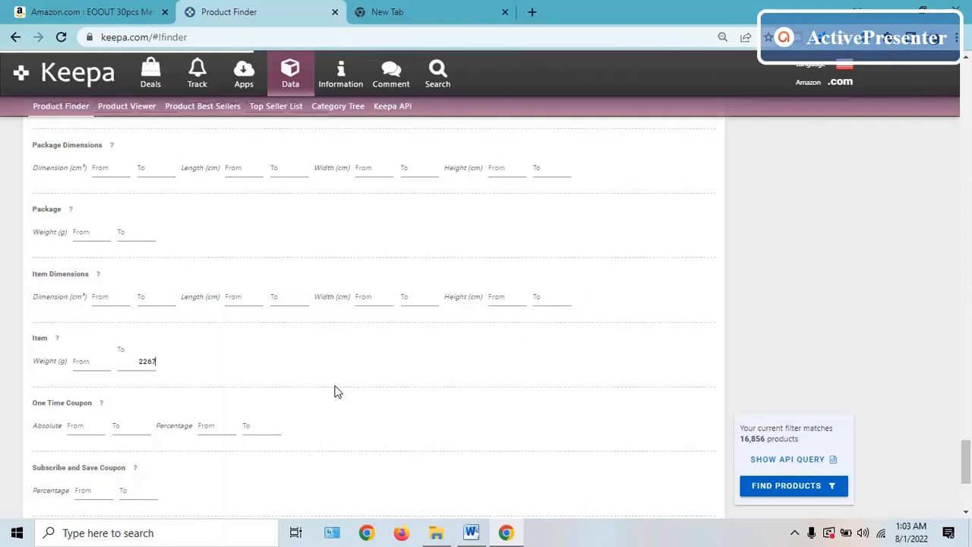
- Run the product search with the configured filters and dismiss the quota notice
{"action": "left_click_drag", "start_coordinate": [967, 466], "coordinate": [967, 492]}
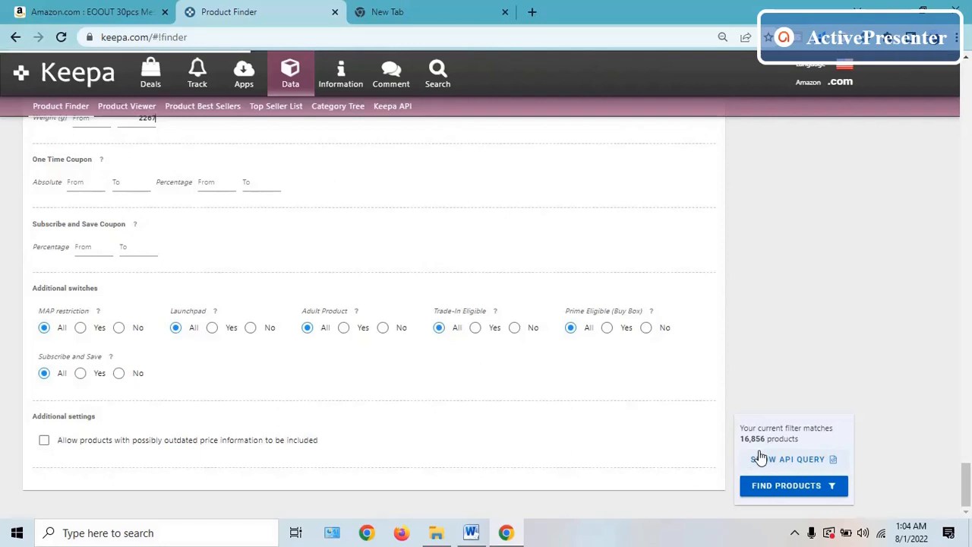
{"action": "left_click", "coordinate": [773, 489]}
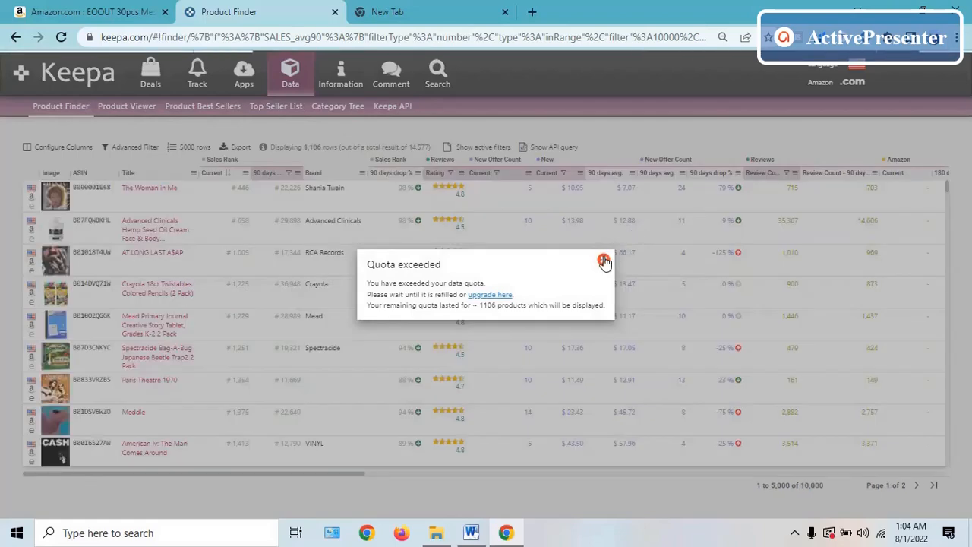
{"action": "left_click", "coordinate": [603, 260]}
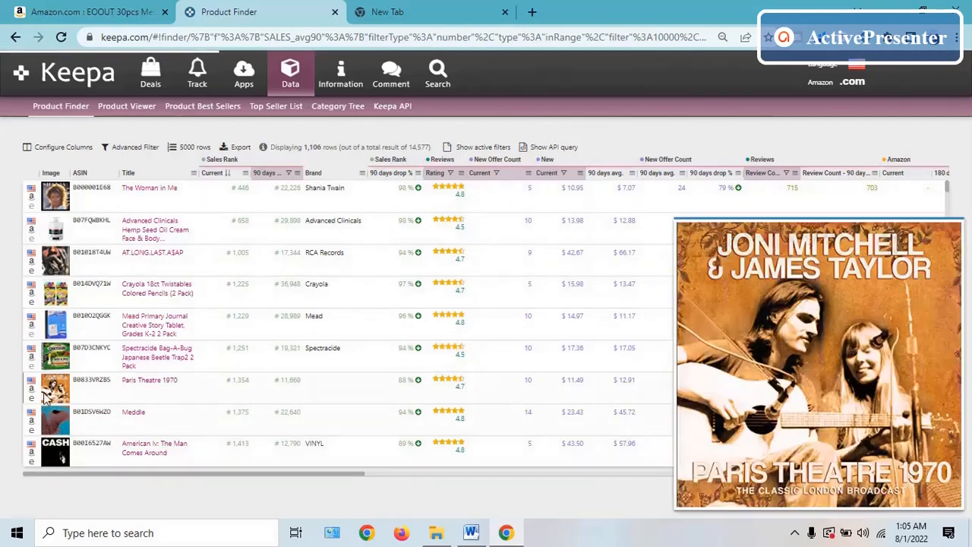
- Preview several product images in the results, open the Amazon listing of The Woman in Me, and return to the results
{"action": "mouse_move", "coordinate": [55, 262]}
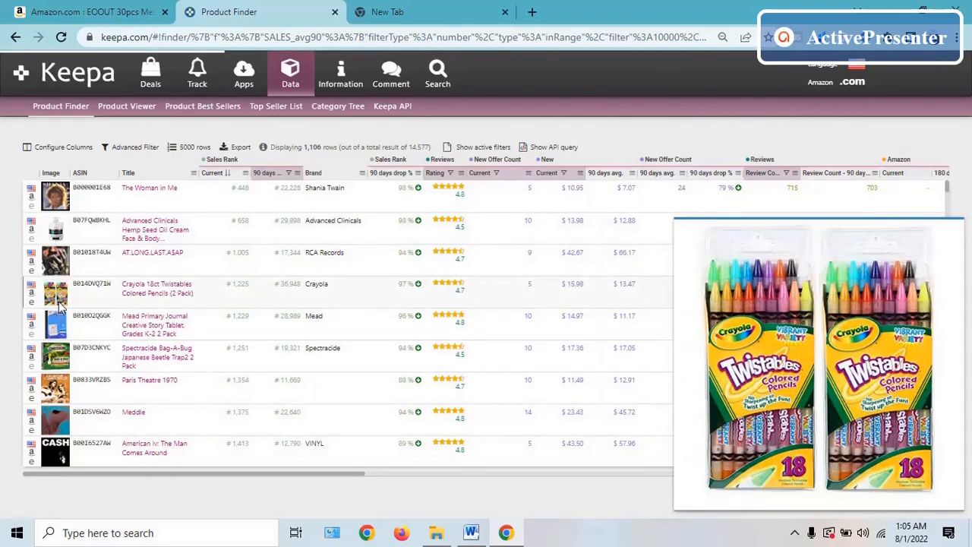
{"action": "mouse_move", "coordinate": [55, 194]}
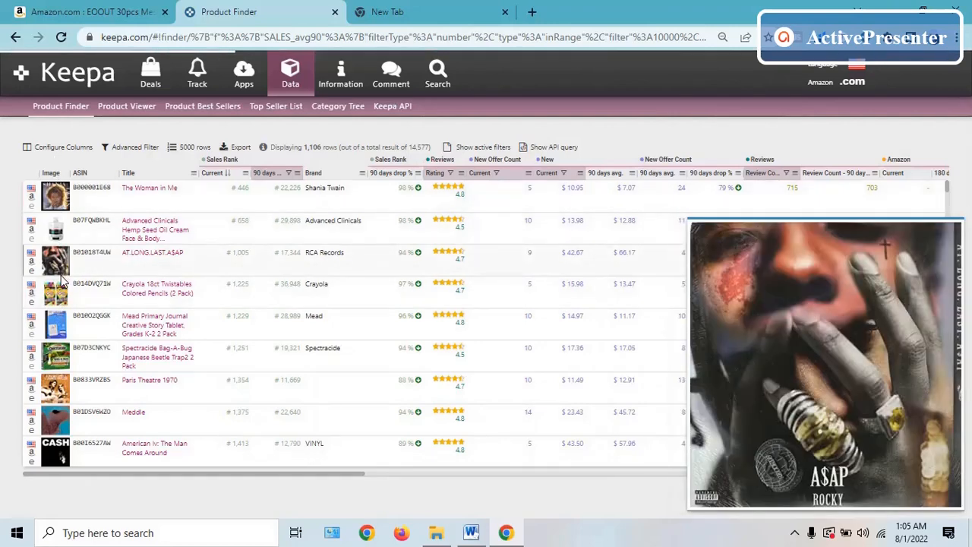
{"action": "mouse_move", "coordinate": [63, 353]}
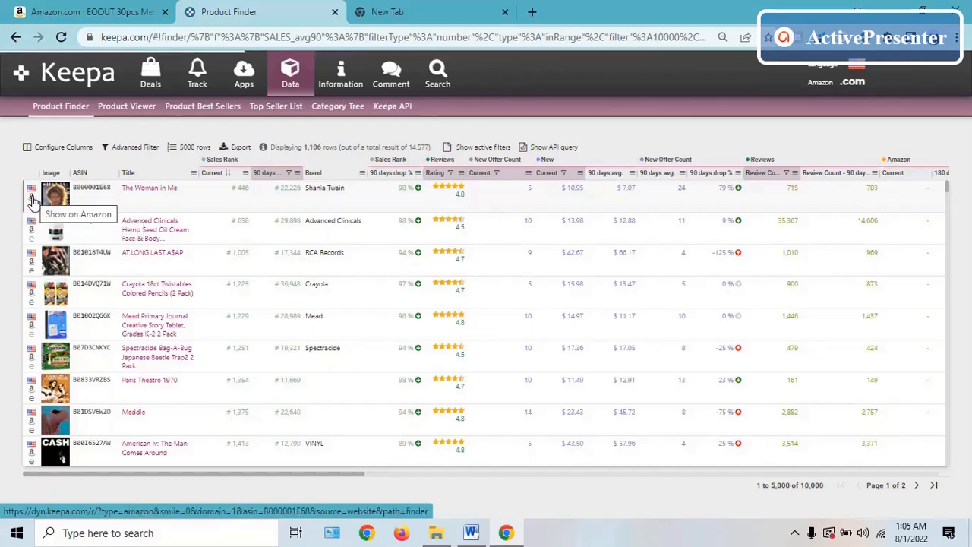
{"action": "left_click", "coordinate": [33, 202]}
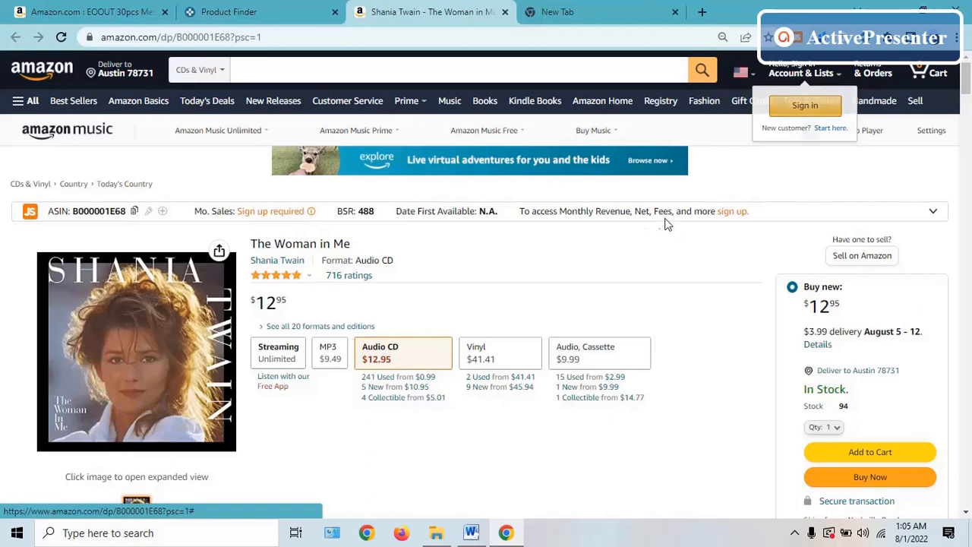
{"action": "left_click", "coordinate": [246, 10]}
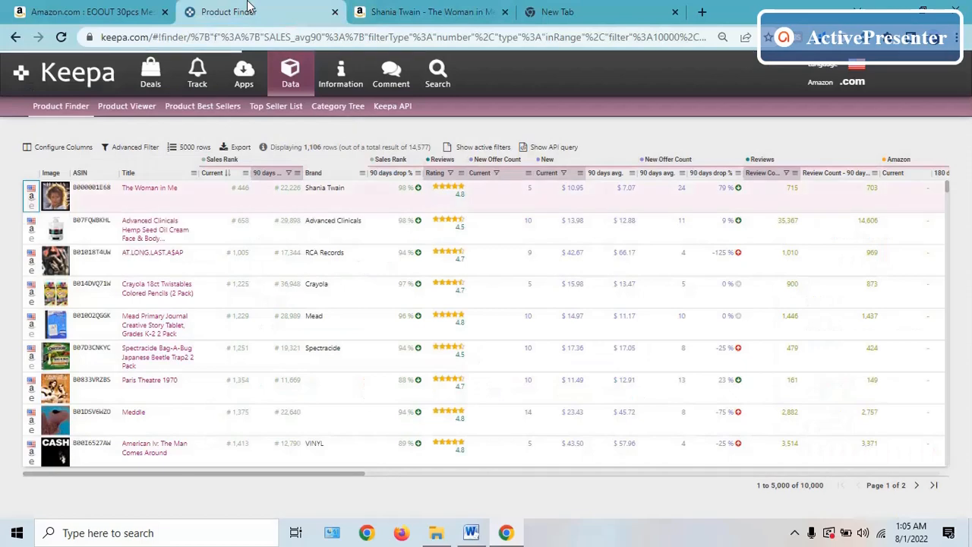
- View the Amazon listing of the Advanced Clinicals Hemp Seed Oil Cream and return to the Product Finder results
{"action": "mouse_move", "coordinate": [57, 209]}
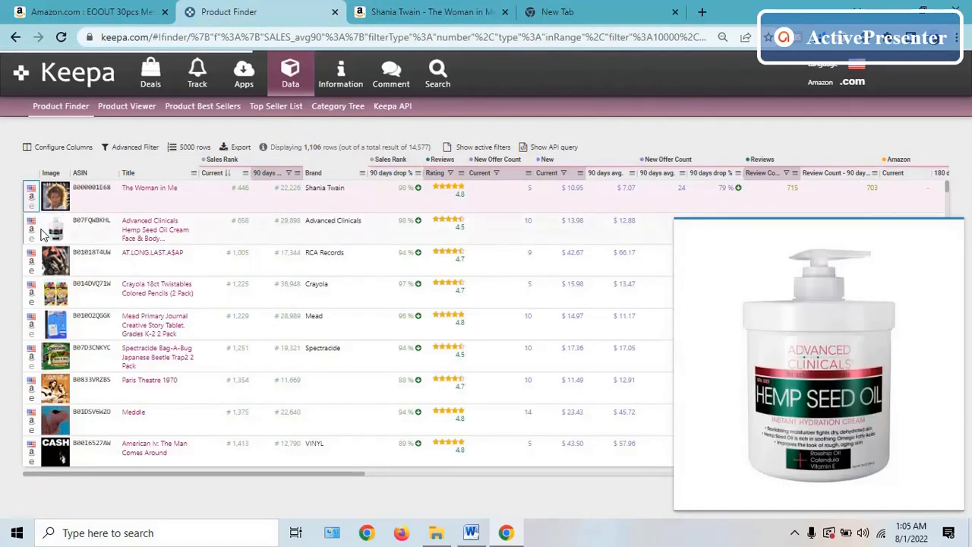
{"action": "left_click", "coordinate": [32, 230]}
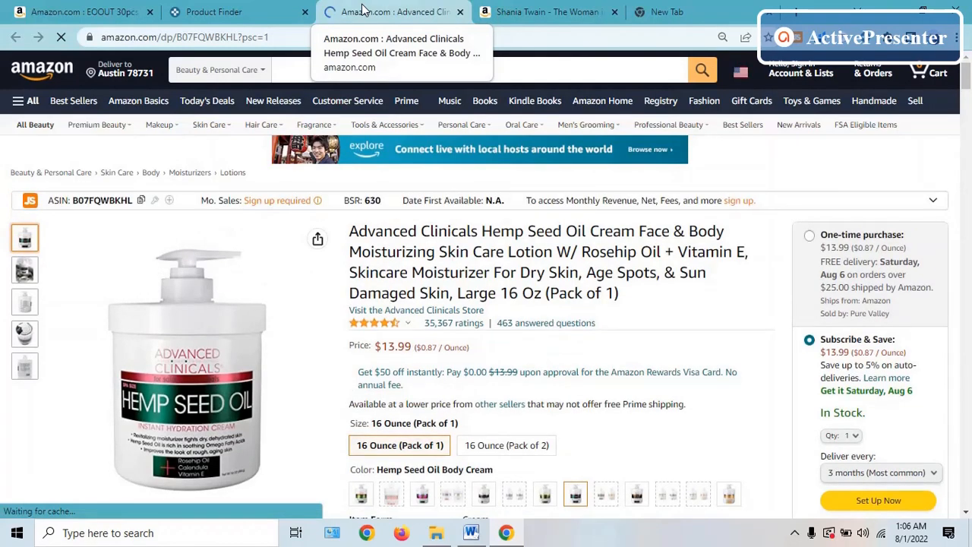
{"action": "left_click", "coordinate": [199, 10]}
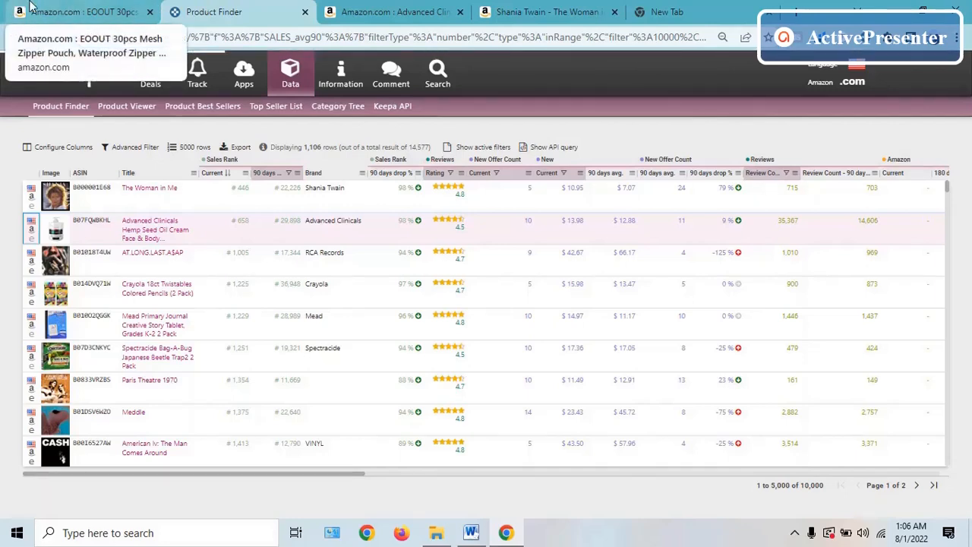
- Export only the ASINs of the displayed results in Excel (.xlsx) format
{"action": "left_click", "coordinate": [241, 148]}
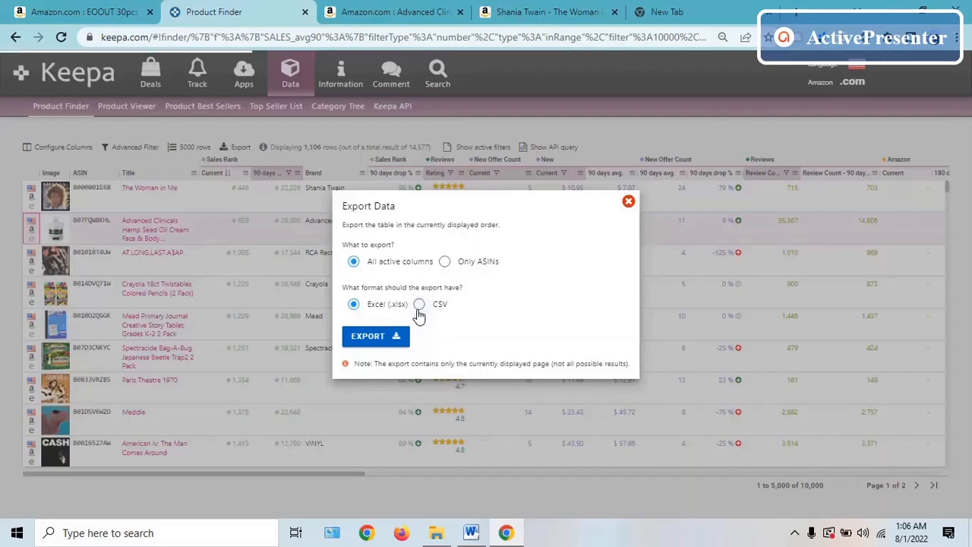
{"action": "left_click", "coordinate": [445, 266]}
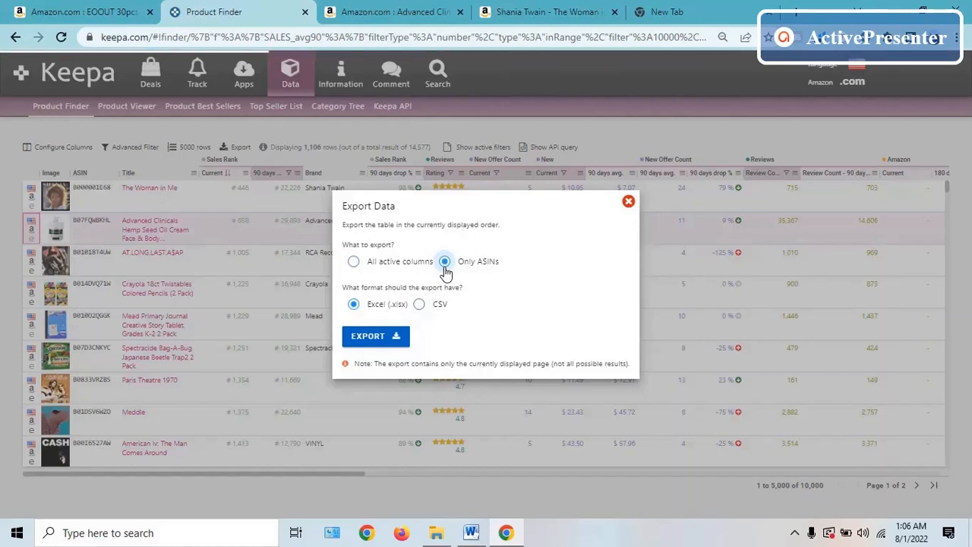
{"action": "left_click", "coordinate": [369, 340]}
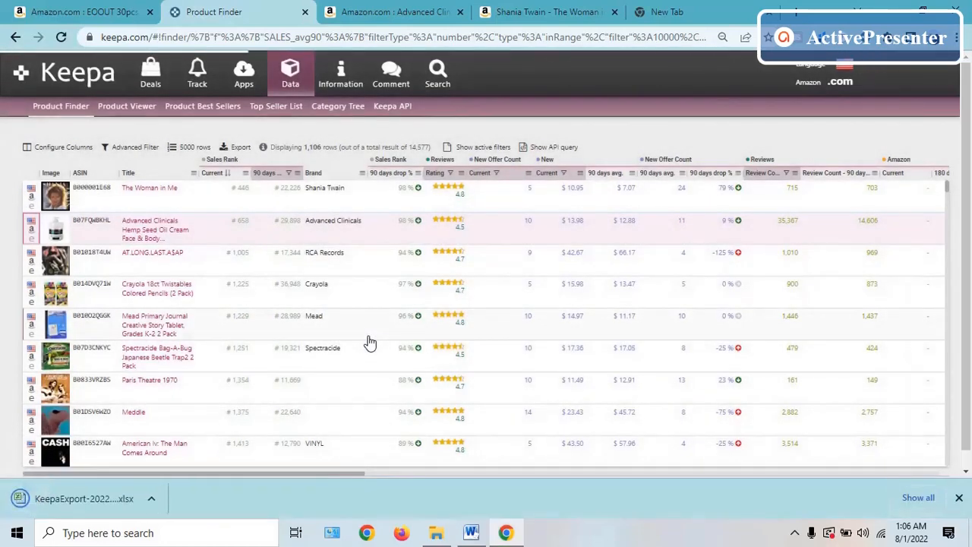
- Open the exported KeepaExport-2022-08-01-ProductFinder workbook in Excel and dismiss the Office activation dialog
{"action": "left_click", "coordinate": [104, 515]}
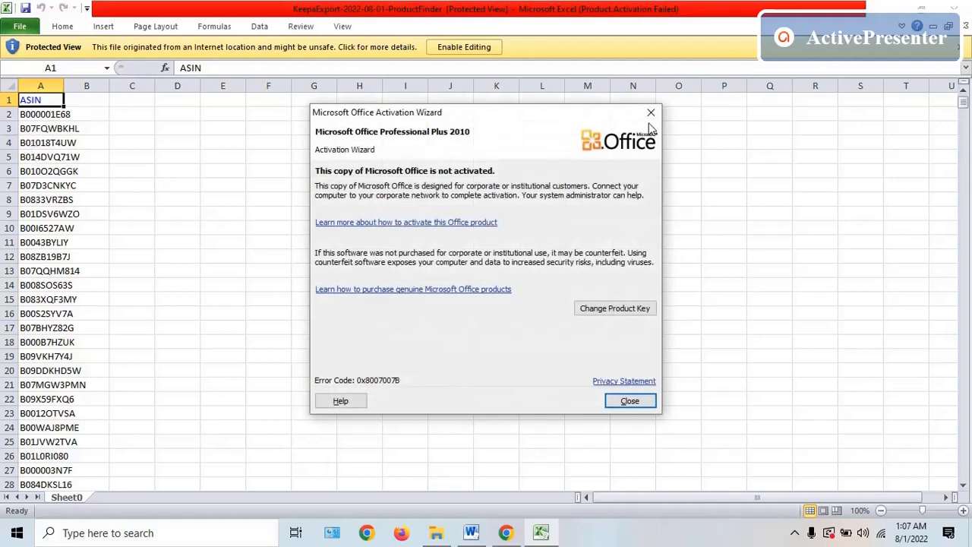
{"action": "left_click", "coordinate": [651, 114]}
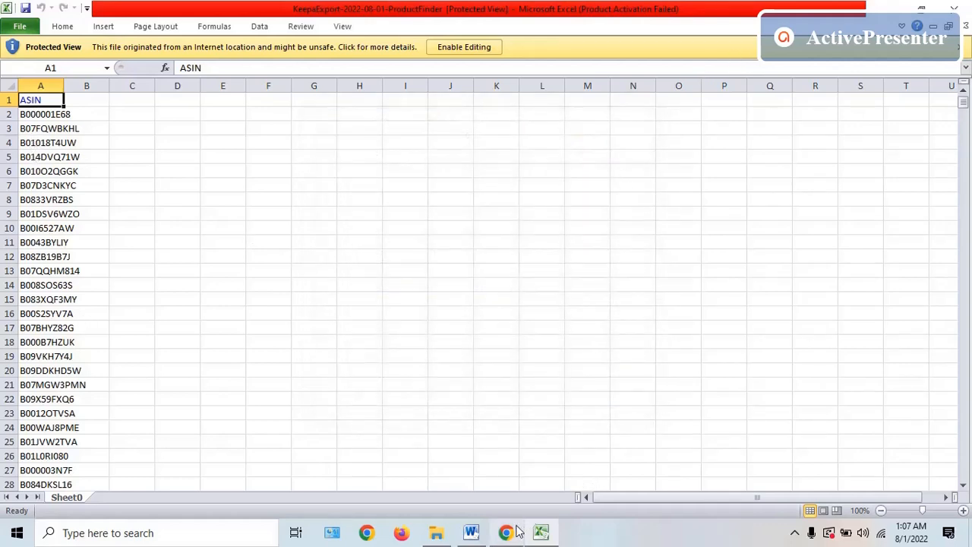
{"action": "mouse_move", "coordinate": [515, 532]}
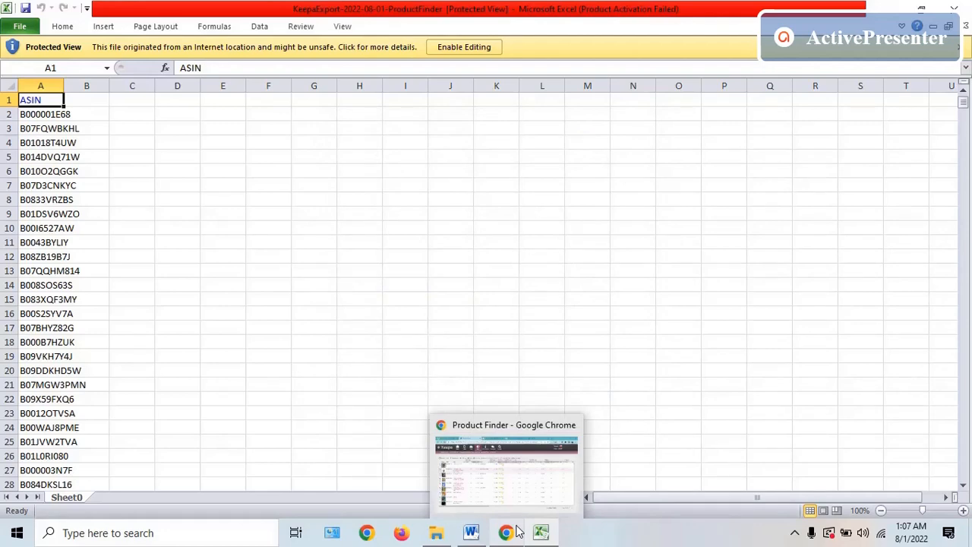
- Select the first ASIN in cell A2, activate the search field on the open Amazon page, and switch back to the Excel workbook
{"action": "left_click", "coordinate": [51, 117]}
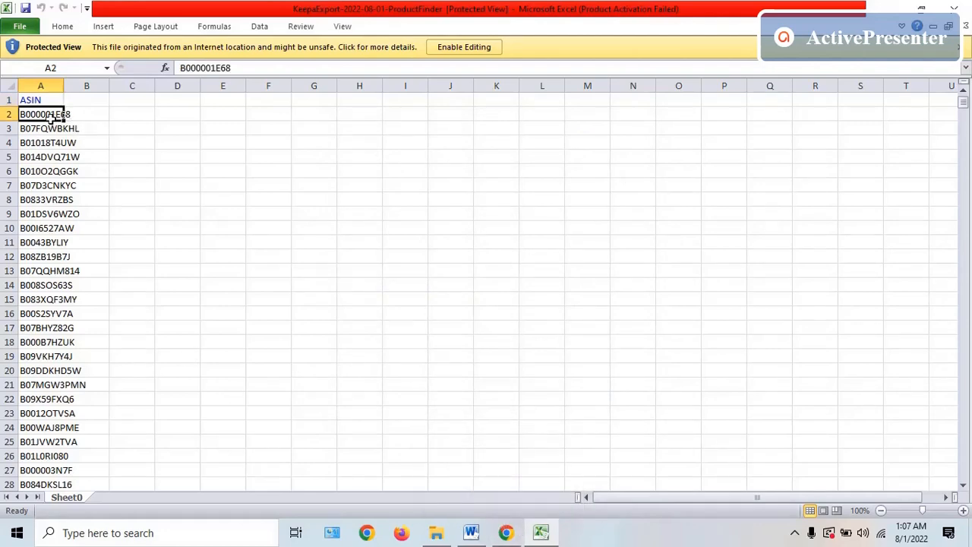
{"action": "left_click", "coordinate": [506, 533]}
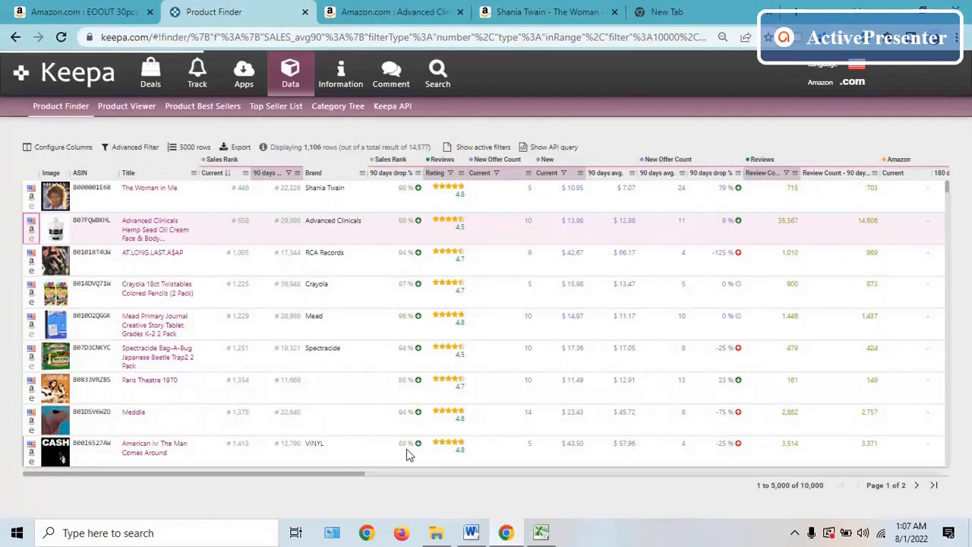
{"action": "left_click", "coordinate": [448, 7]}
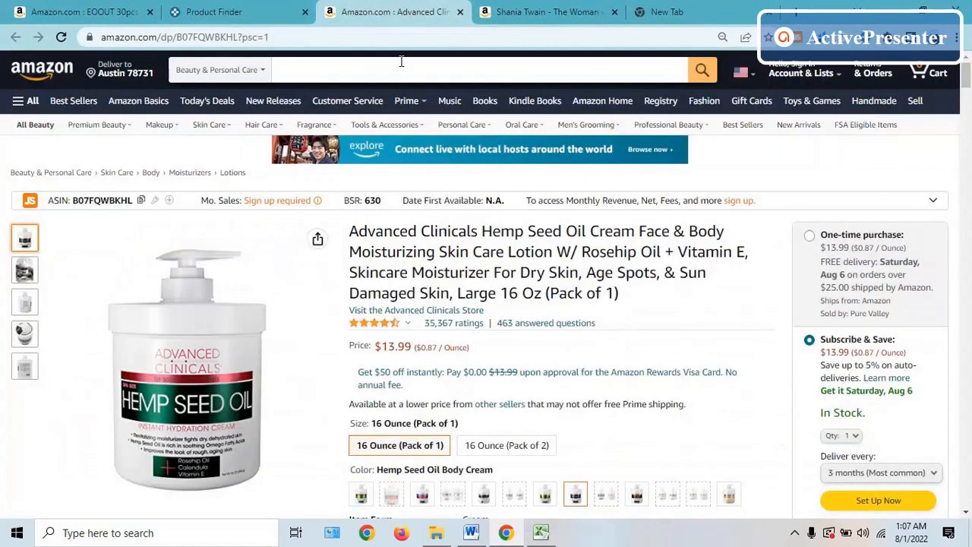
{"action": "left_click", "coordinate": [401, 63]}
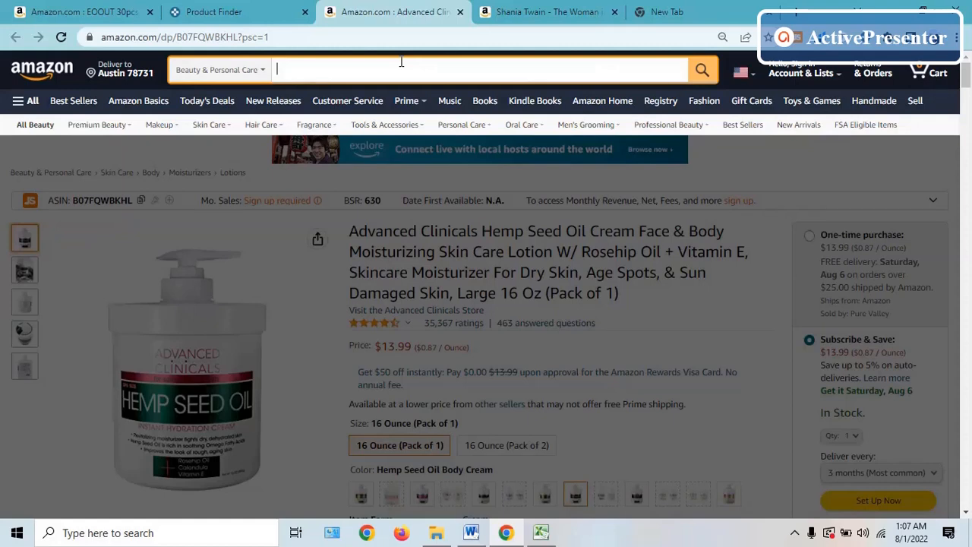
{"action": "left_click", "coordinate": [540, 532]}
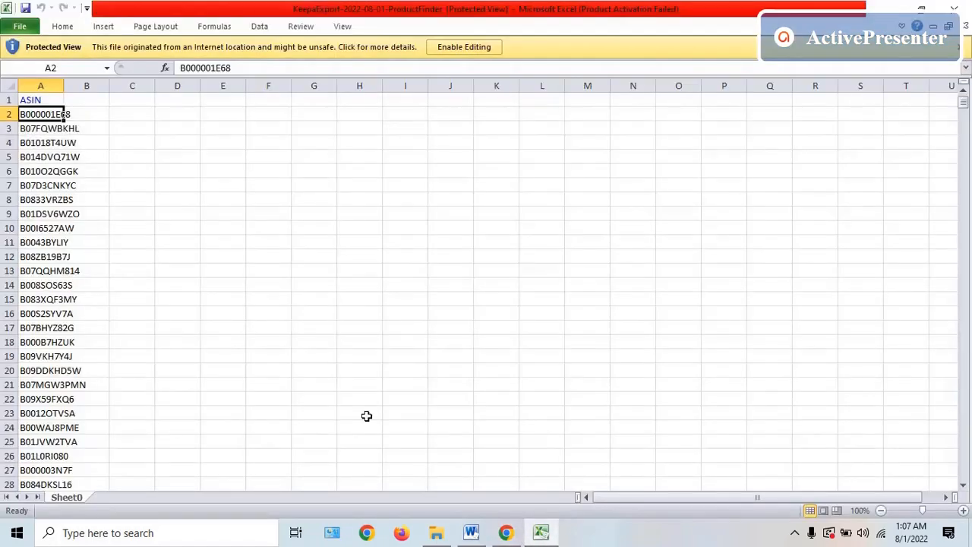